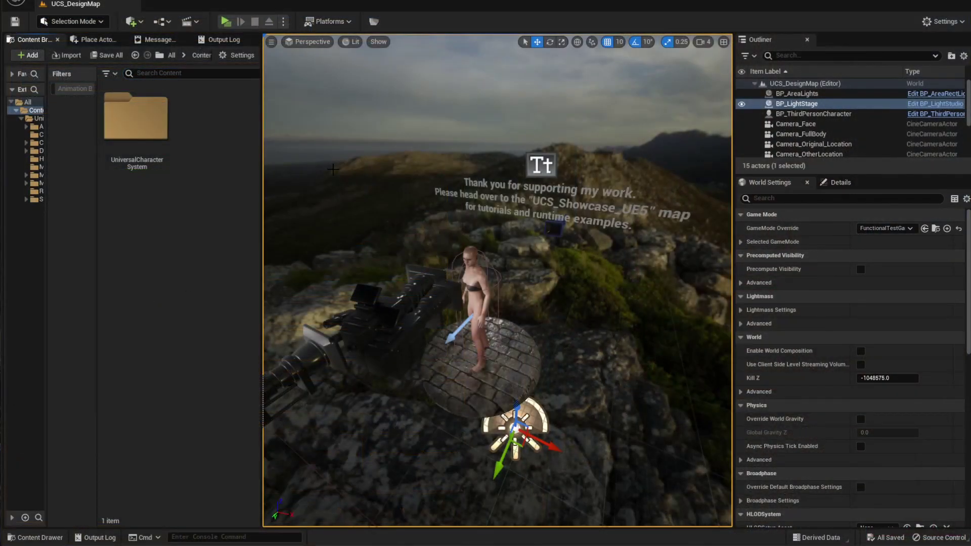
Load the SK_Female_Final mesh into the Mesh Morpher editor
left_click(374, 21)
left_click(91, 45)
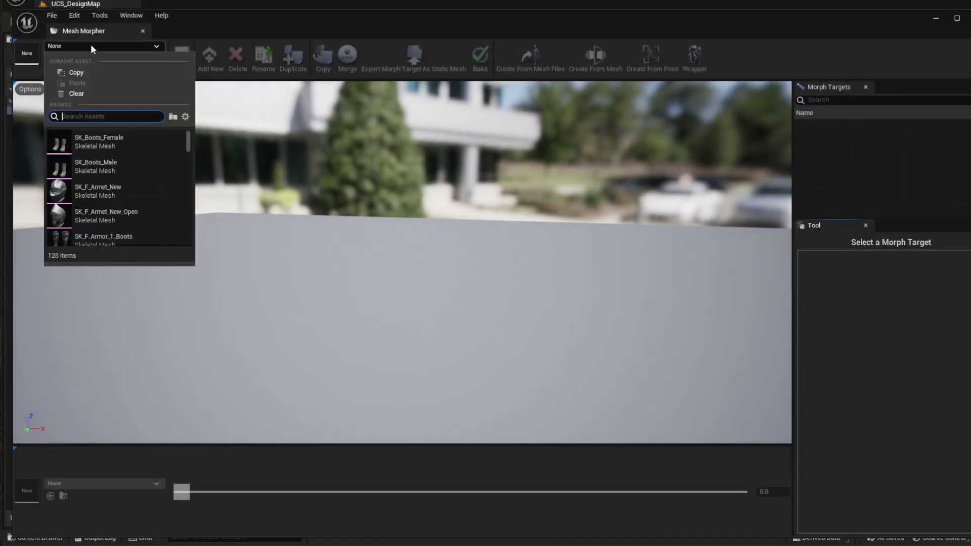
type("female")
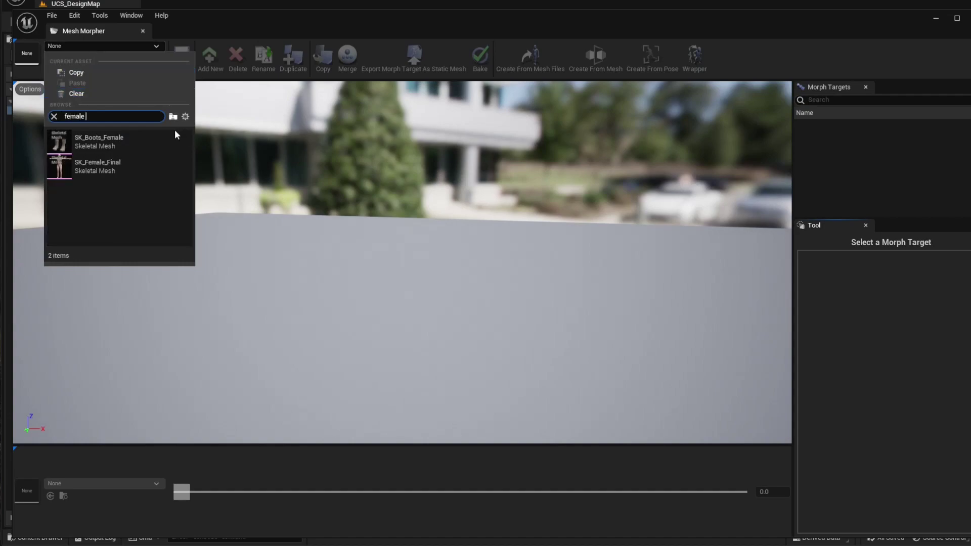
left_click(141, 166)
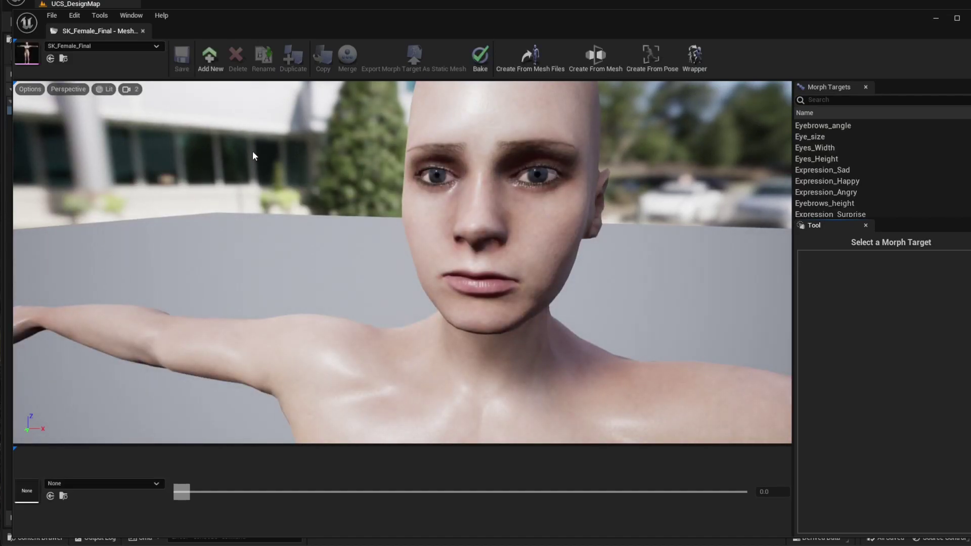
Add a new morph target named NoseNew to the mesh
left_click(209, 57)
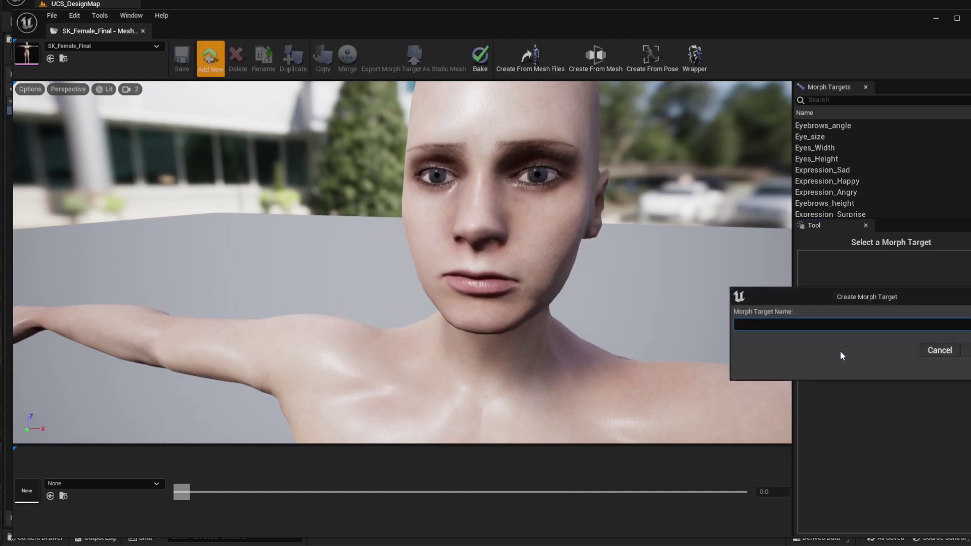
type("No")
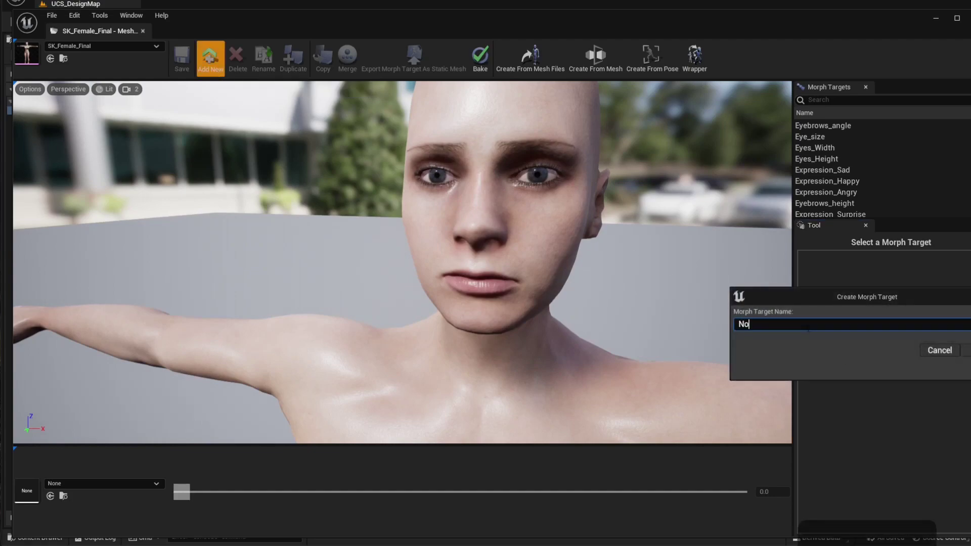
type("seNew")
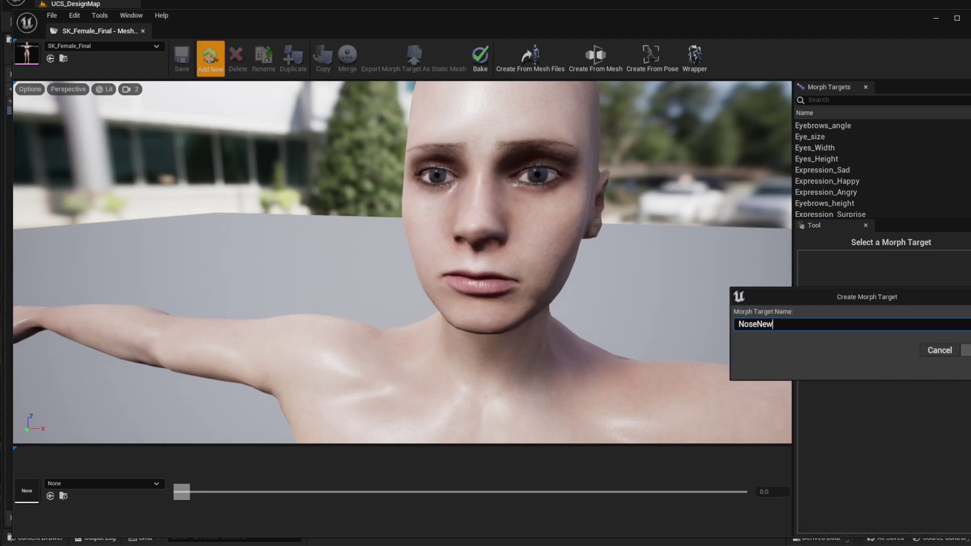
key("Return")
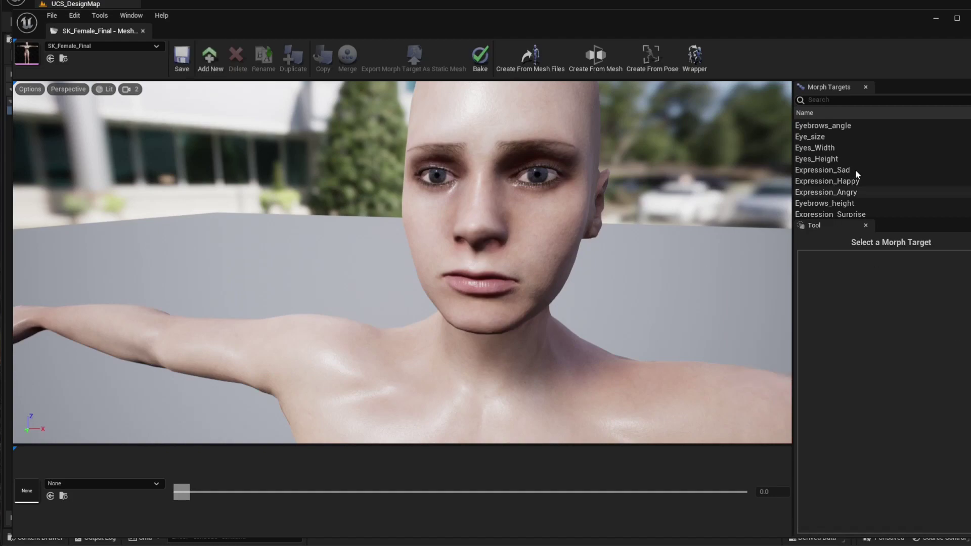
Open the NoseNew morph target for sculpting and switch the tool type to Inflate
scroll(857, 167, "down", 5)
scroll(899, 161, "down", 8)
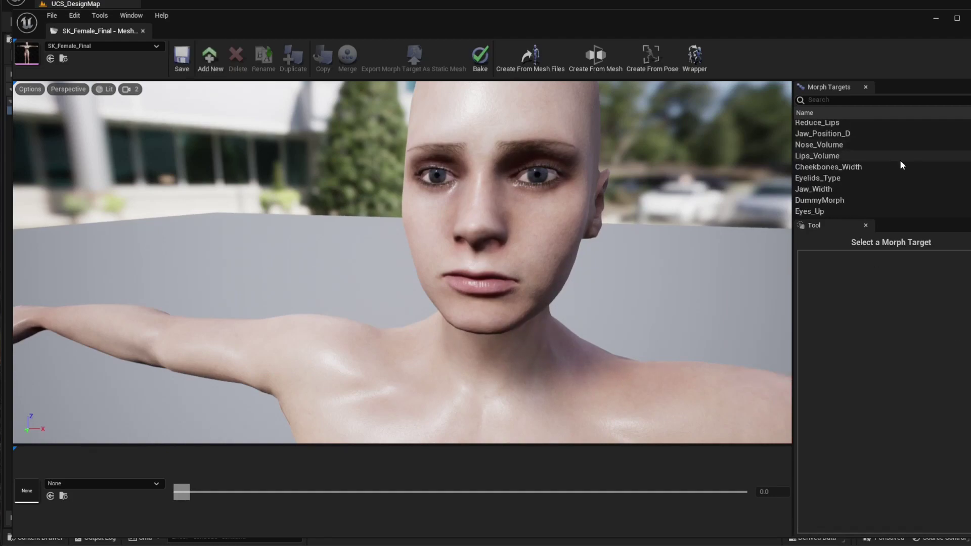
right_click(818, 215)
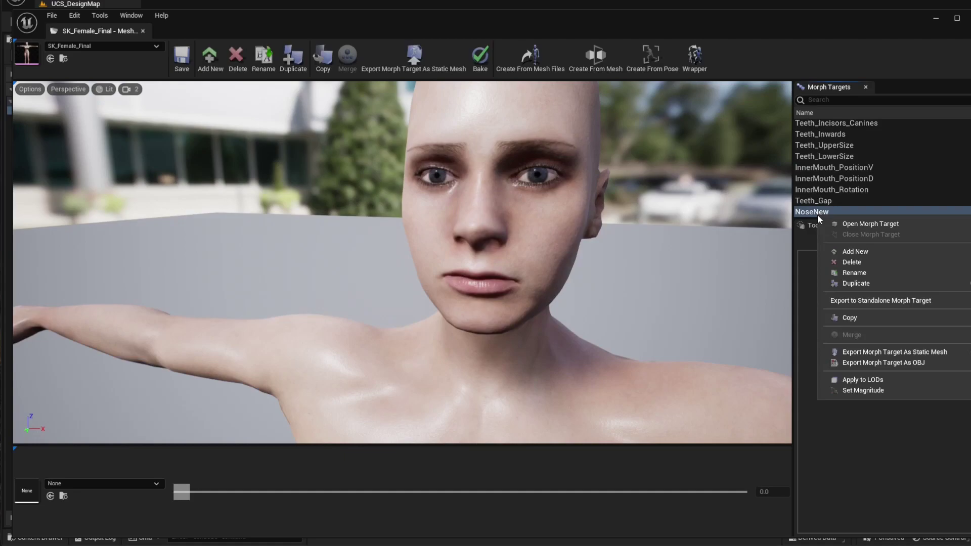
left_click(864, 223)
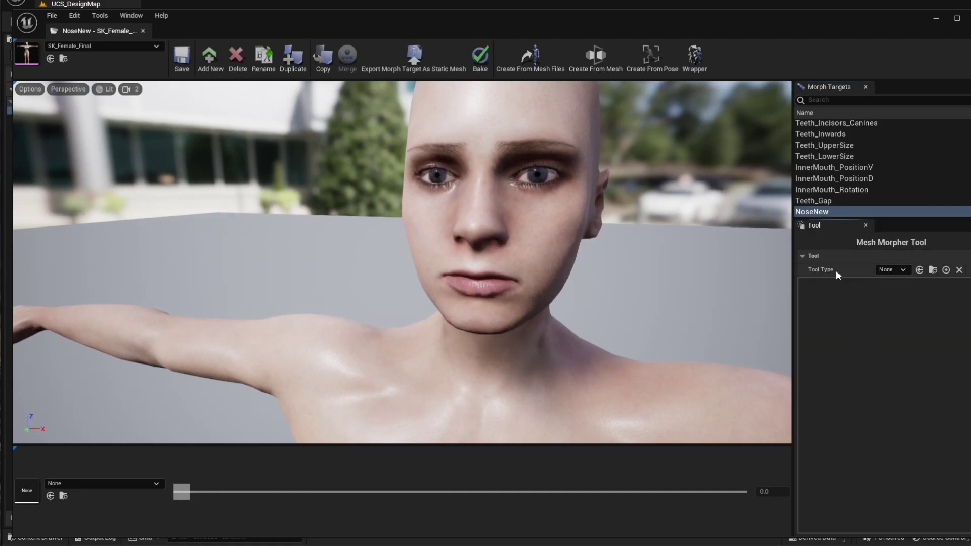
left_click(890, 269)
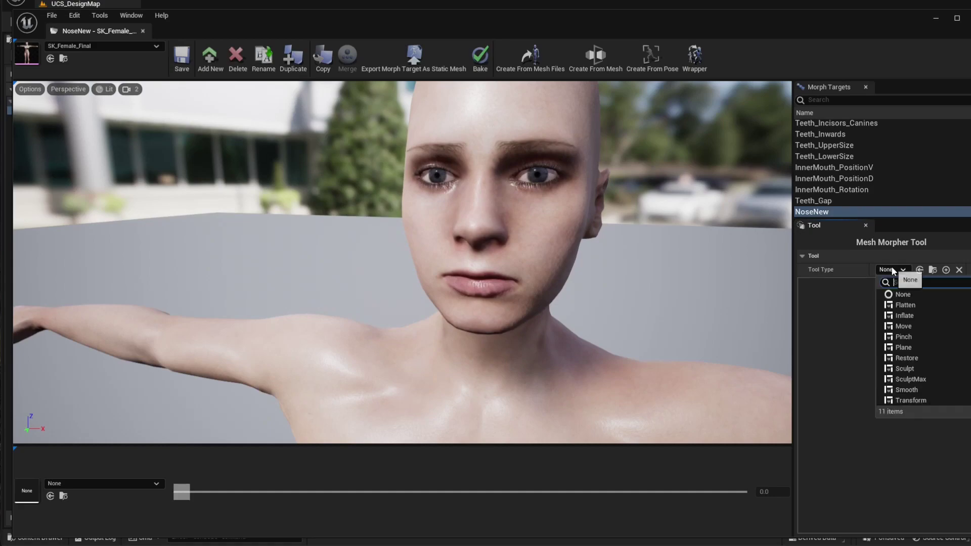
left_click(905, 316)
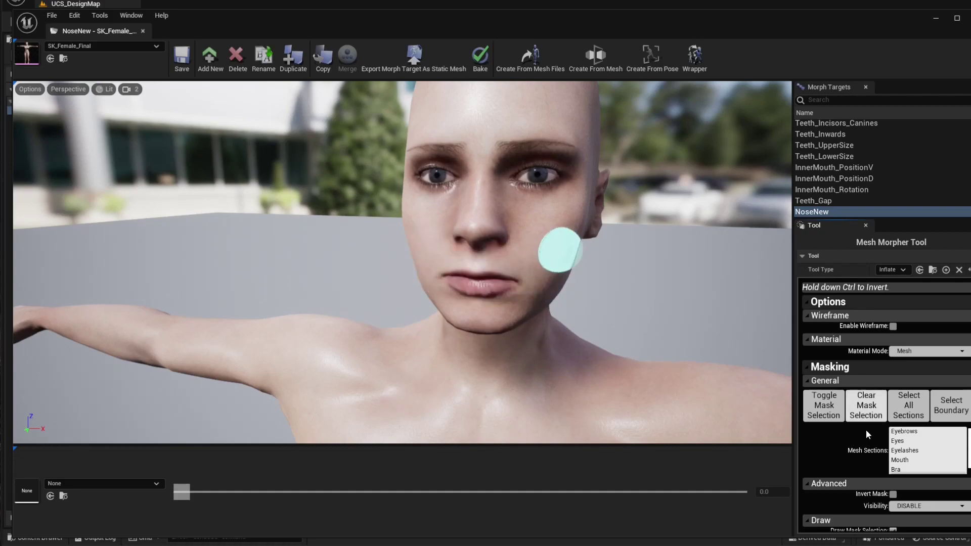
Increase the Inflate brush size to 0.012005, then save SK_Female_Final with its NoseNew morph target
scroll(855, 417, "down", 10)
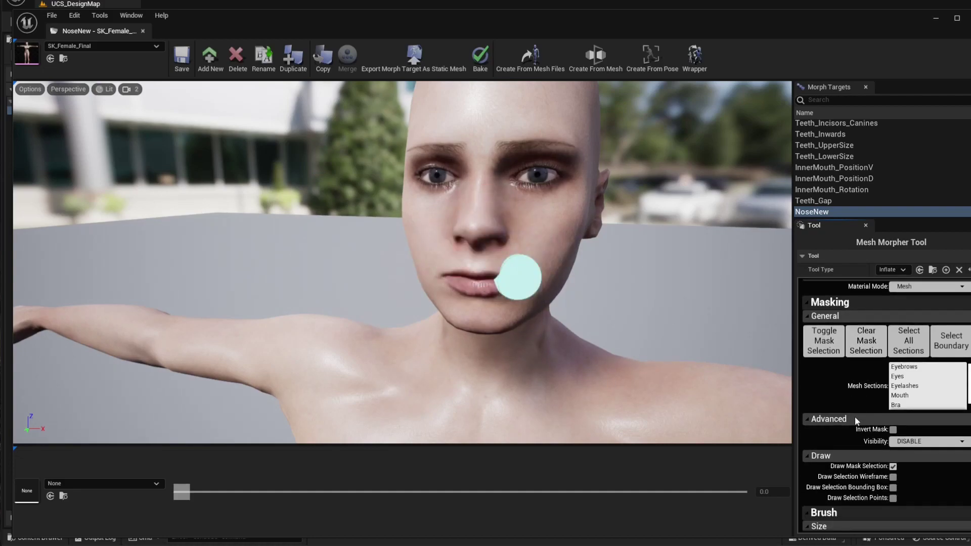
mouse_move(935, 376)
left_mouse_down()
mouse_move(966, 377)
mouse_move(936, 376)
mouse_move(946, 376)
left_mouse_up()
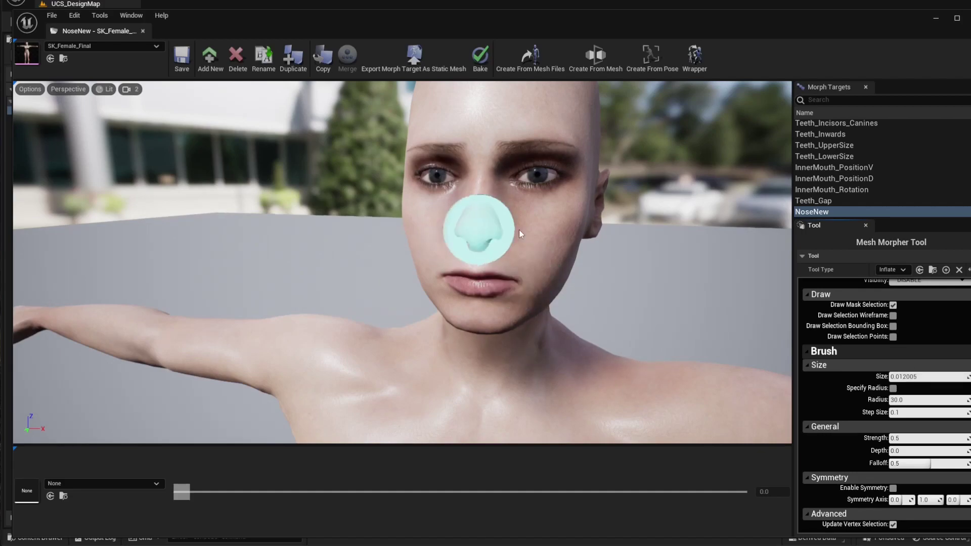
scroll(568, 256, "up", 5)
scroll(445, 218, "down", 5)
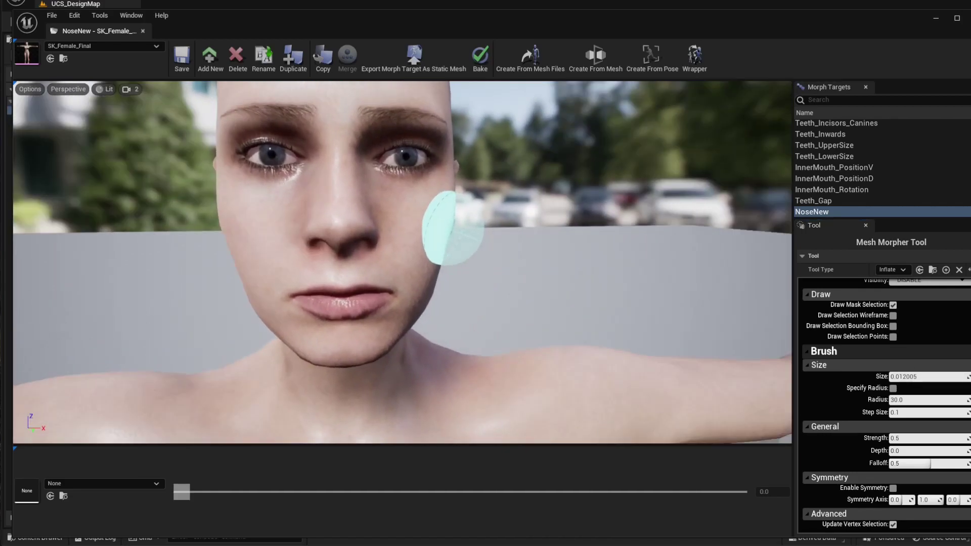
mouse_move(444, 217)
left_mouse_down("alt")
mouse_move(402, 232)
mouse_move(352, 232)
mouse_move(347, 213)
left_mouse_up("alt")
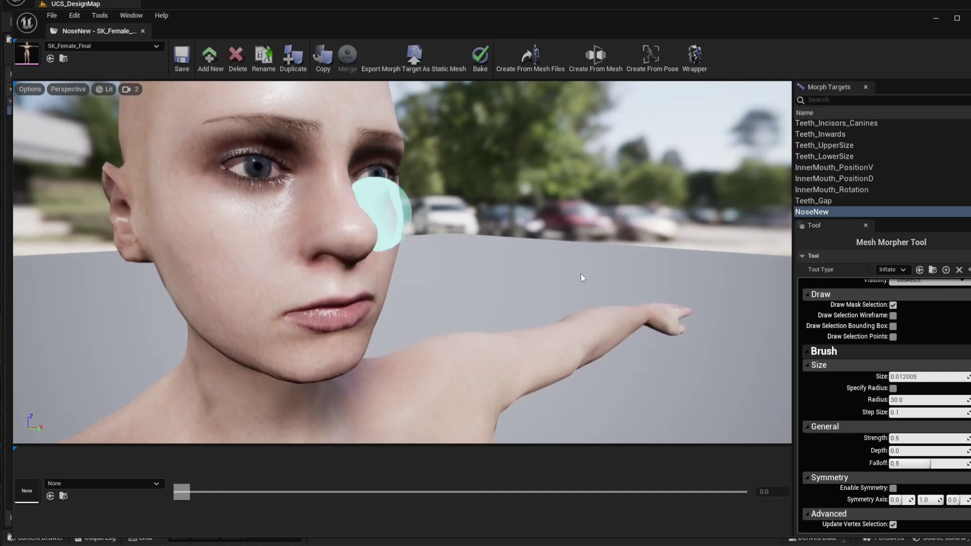
left_click_drag(354, 273, 323, 275, "alt")
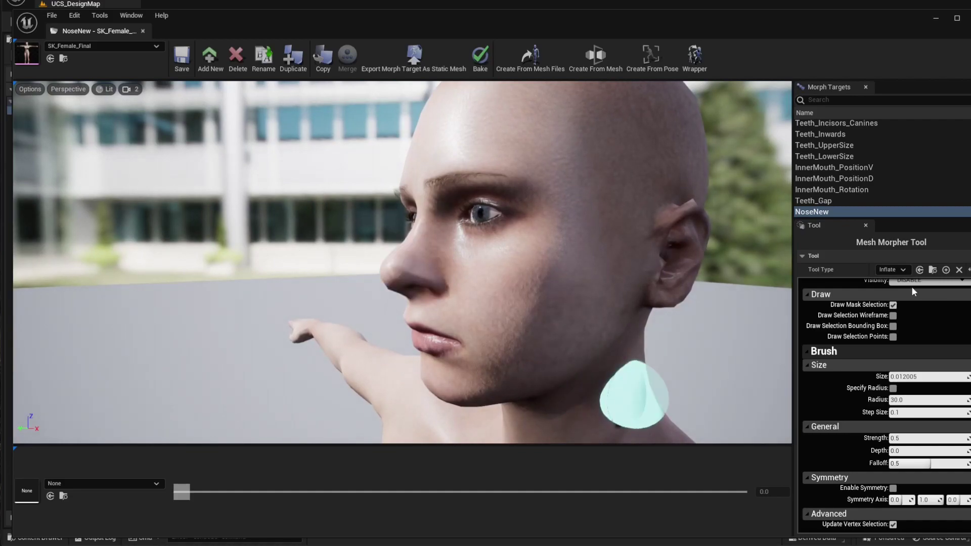
left_click(180, 60)
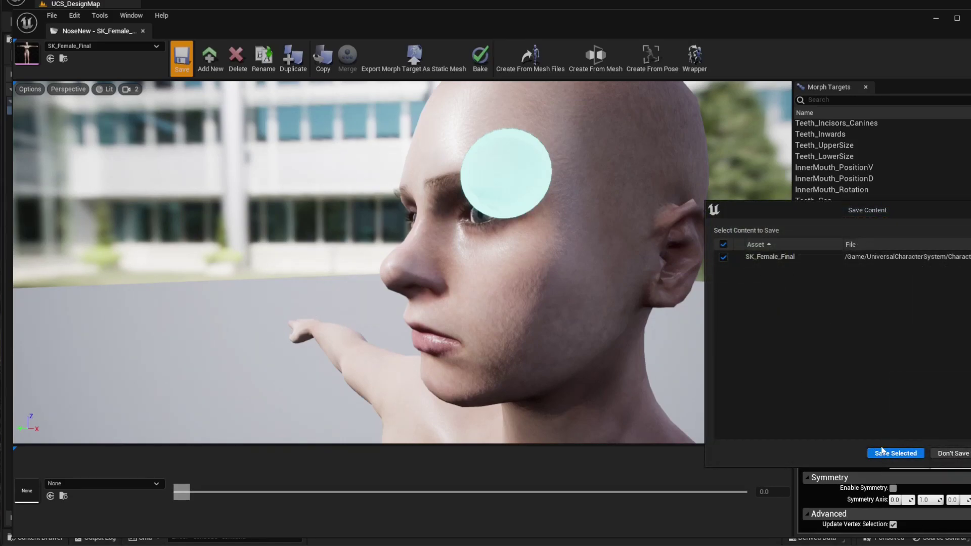
left_click(902, 453)
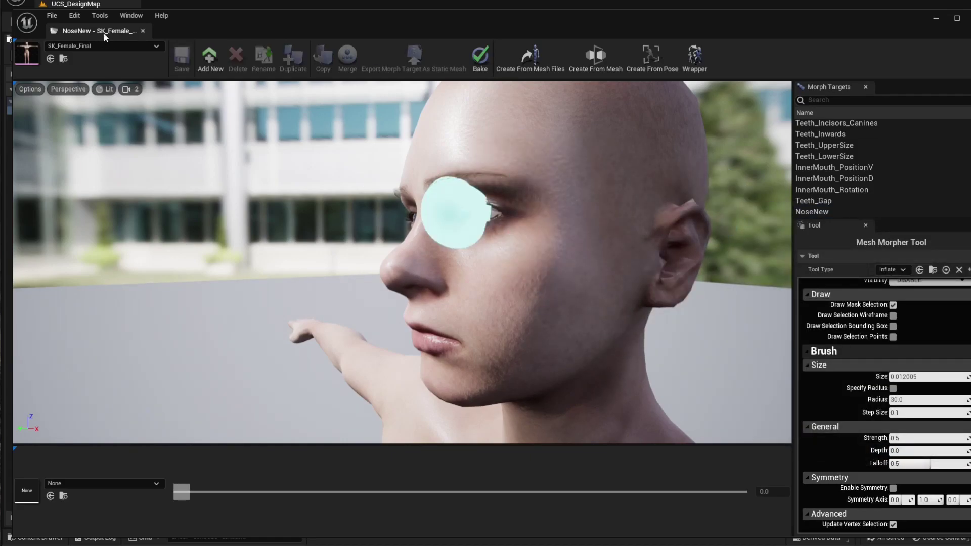
Close Mesh Morpher and open the SK_Female_Final skeletal mesh from the Content Browser
left_click(142, 31)
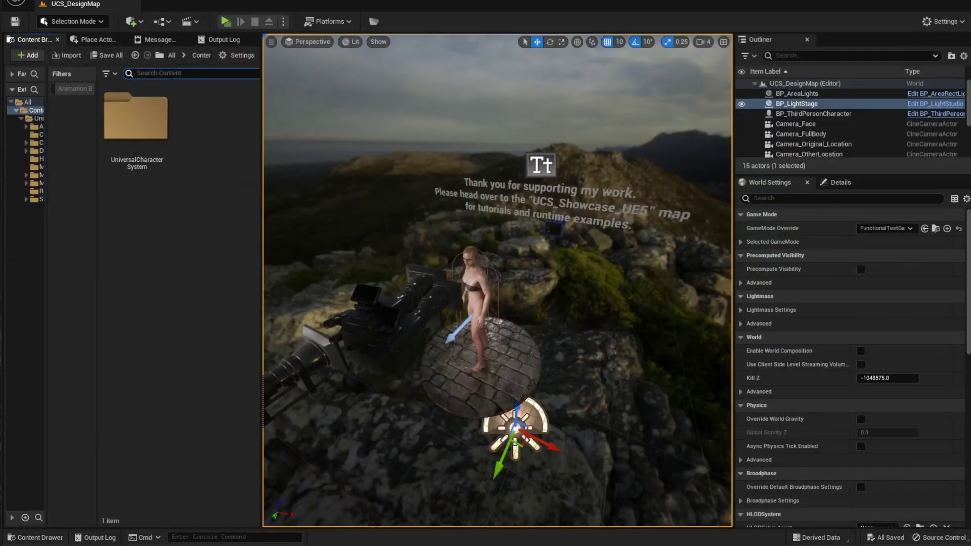
type("female final")
scroll(195, 301, "down", 1)
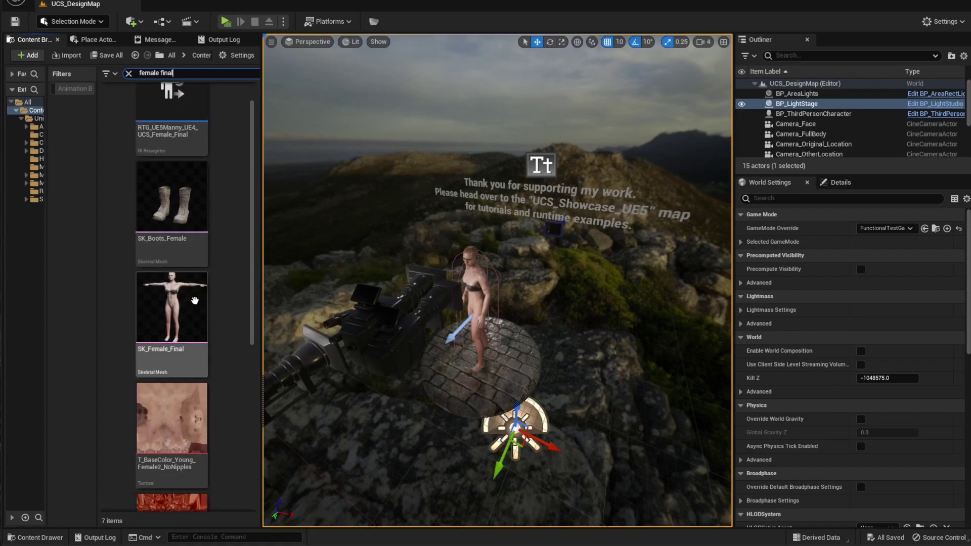
double_click(195, 300)
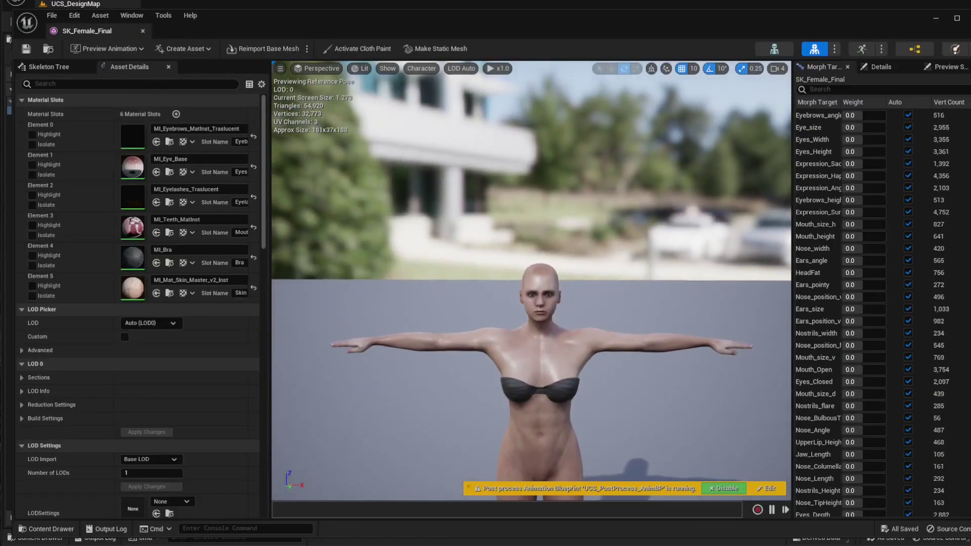
Filter the morph target preview by 'nose' and set the NoseNew weight to about 0.96
scroll(531, 280, "up", 10)
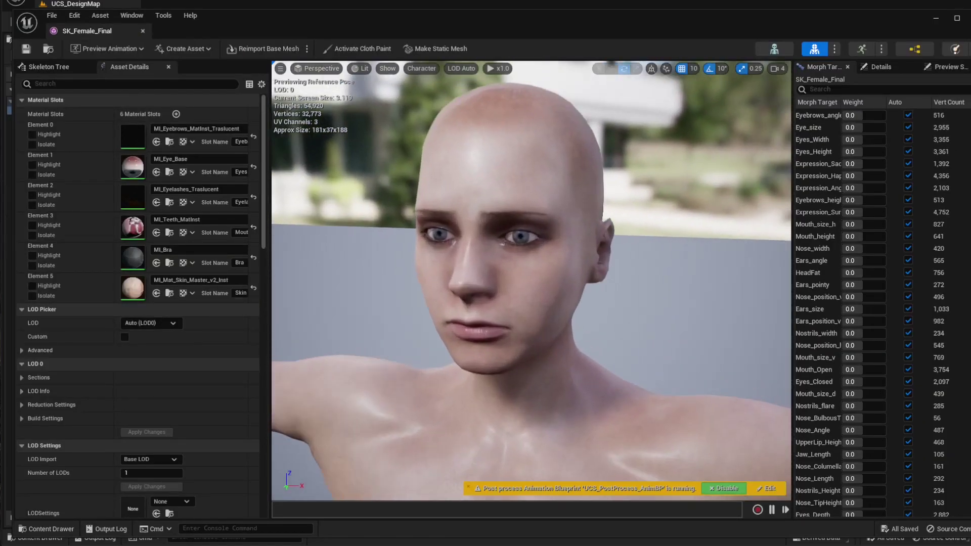
scroll(532, 281, "up", 1)
left_click(867, 89)
type("n")
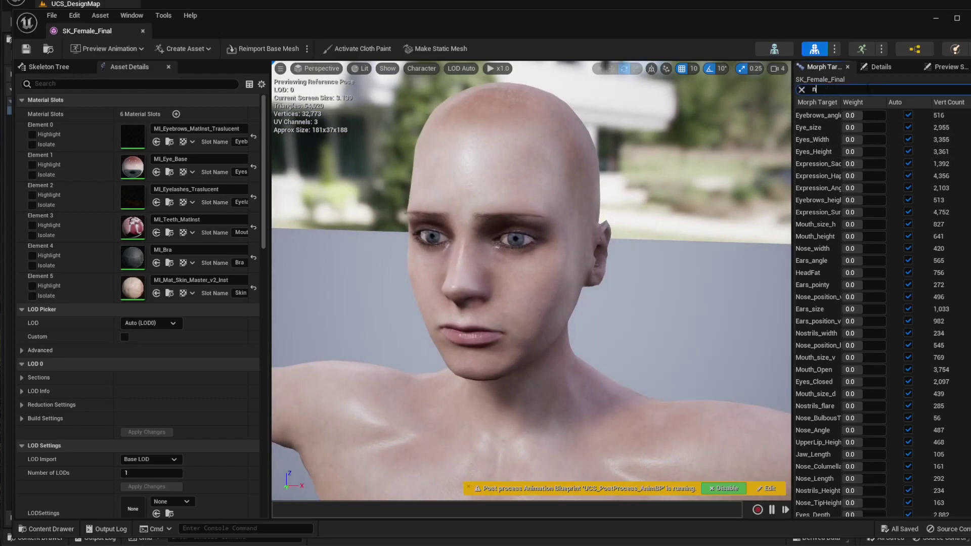
type("ose")
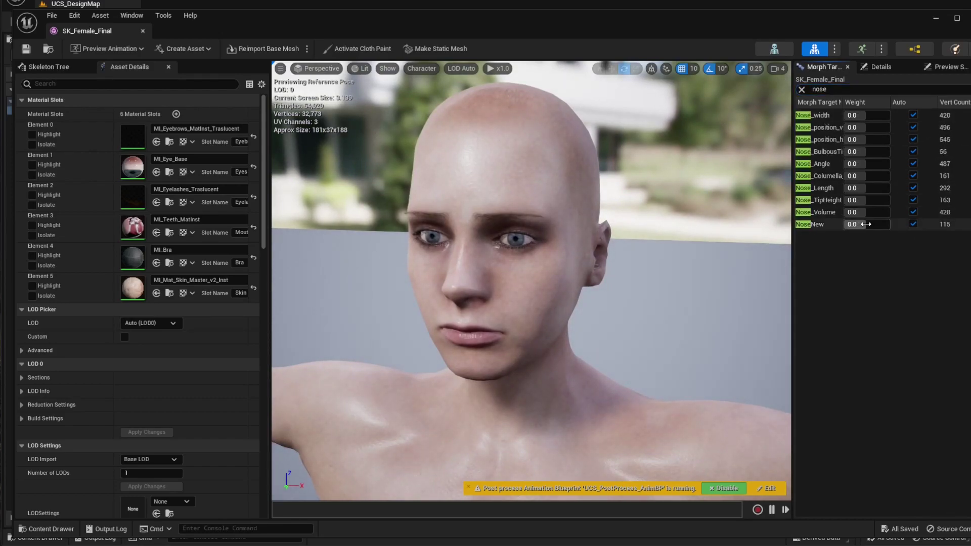
left_click_drag(866, 224, 887, 224)
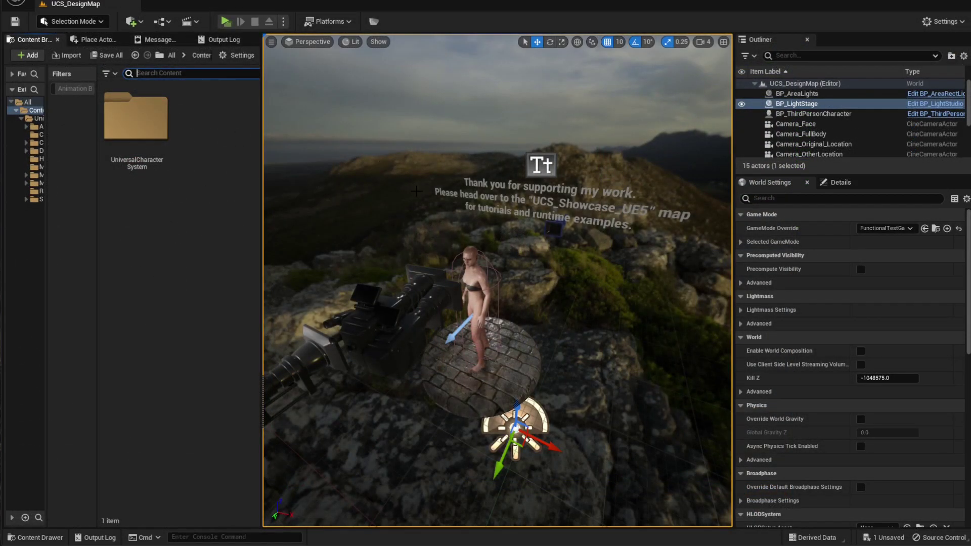
Open the UCS_CustomizationWidget widget blueprint
type("t")
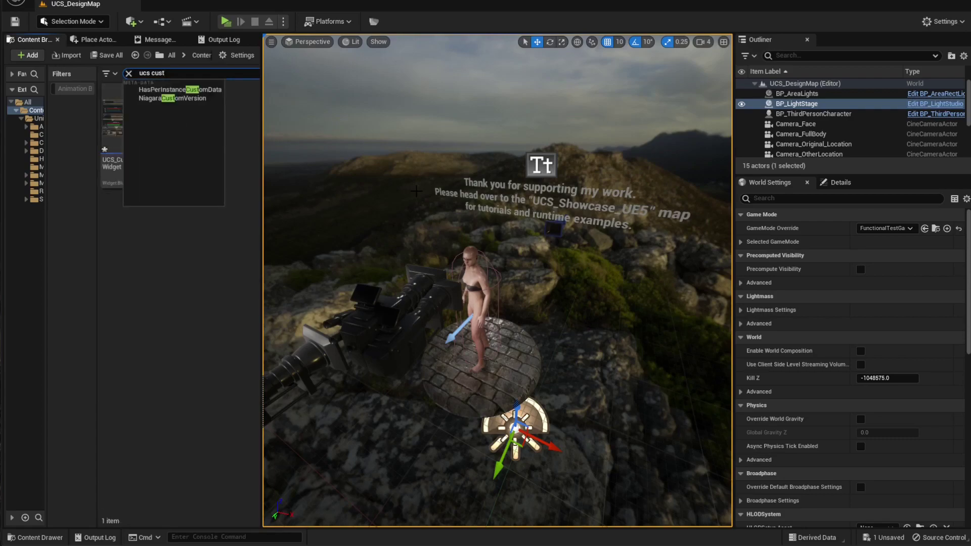
left_click(123, 152)
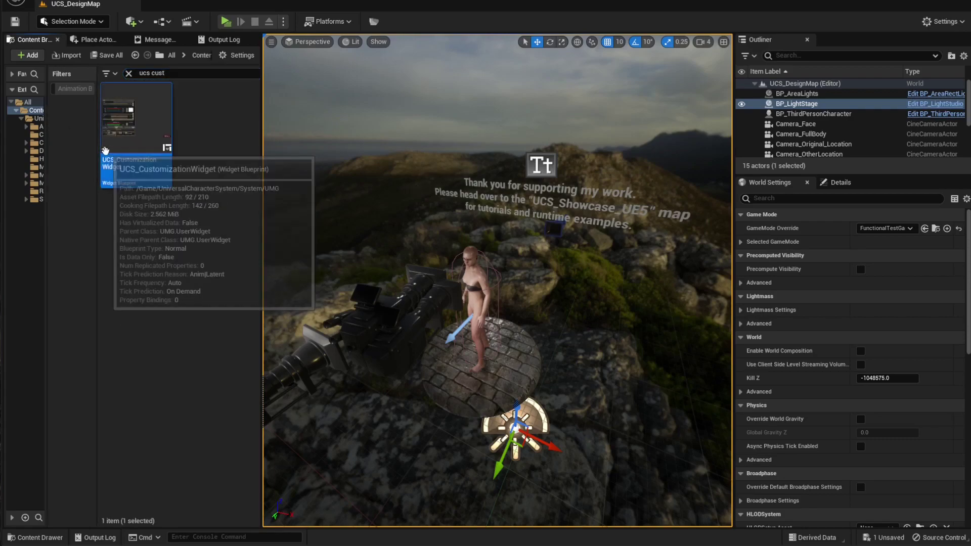
double_click(169, 126)
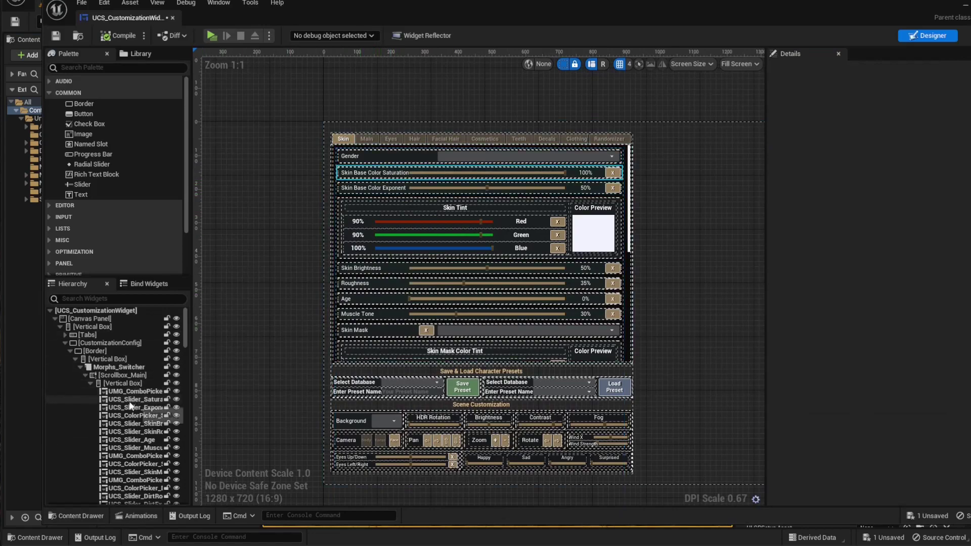
Duplicate the UCS_Slider_Exponent slider and rename the copy UCS_Slider_NoseNew
left_click(130, 401)
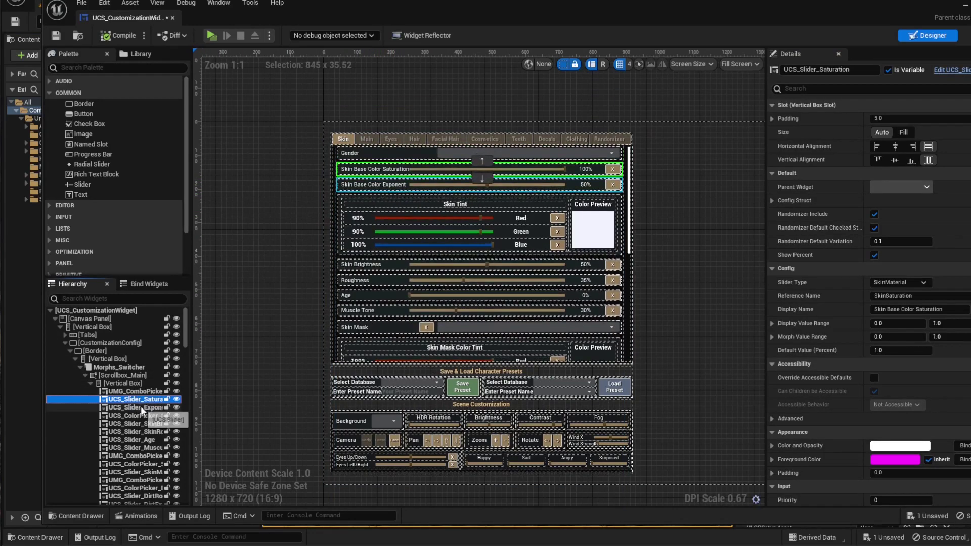
left_click(141, 408)
right_click(138, 408)
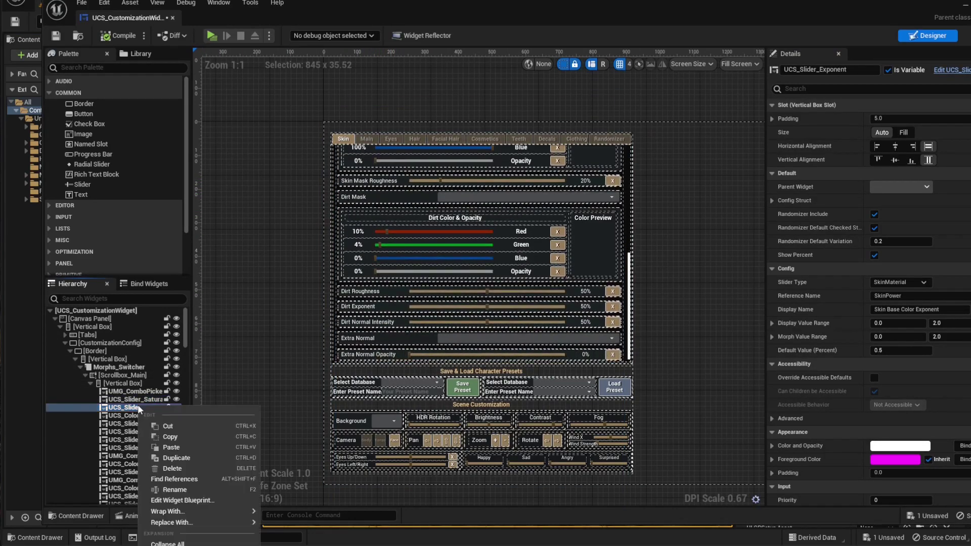
left_click(174, 457)
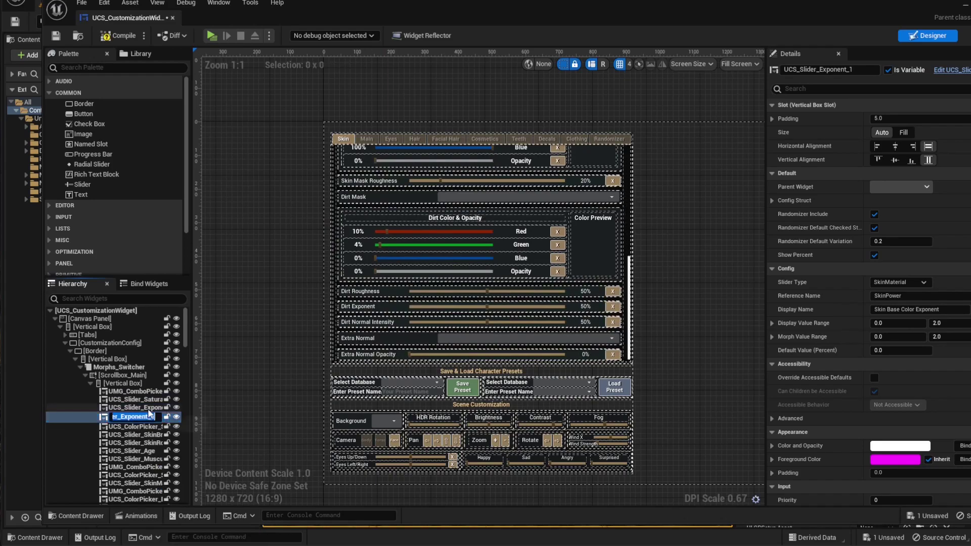
key("Return")
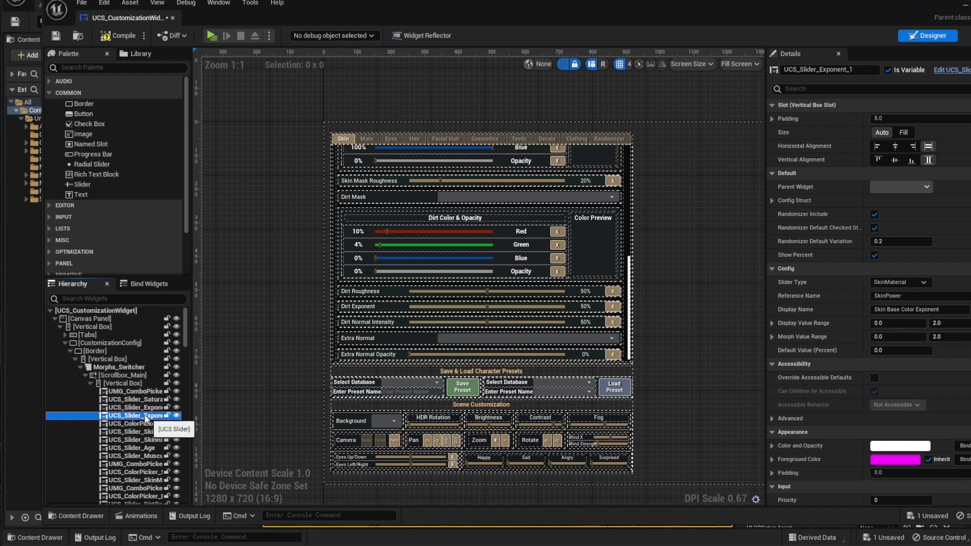
double_click(146, 416)
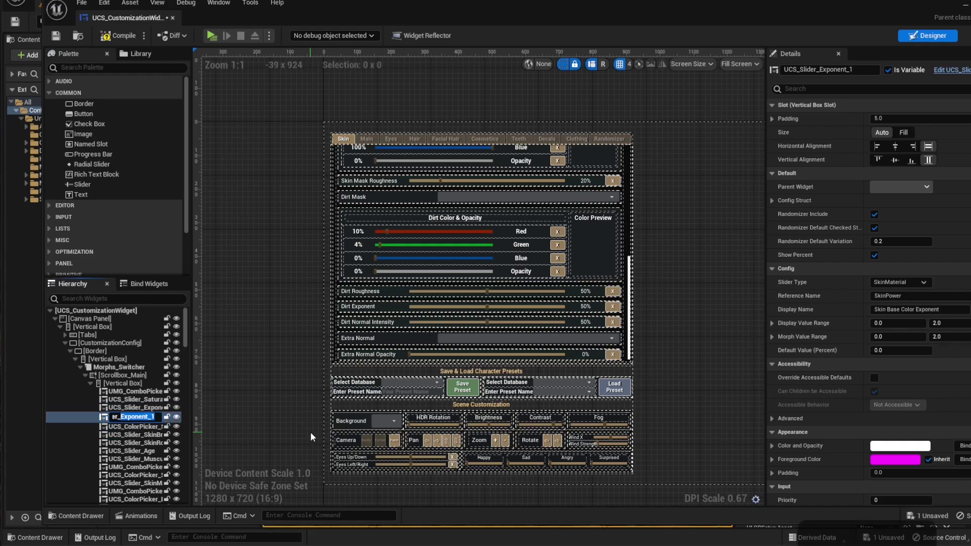
type("UCS_Slider_Nose")
type("New")
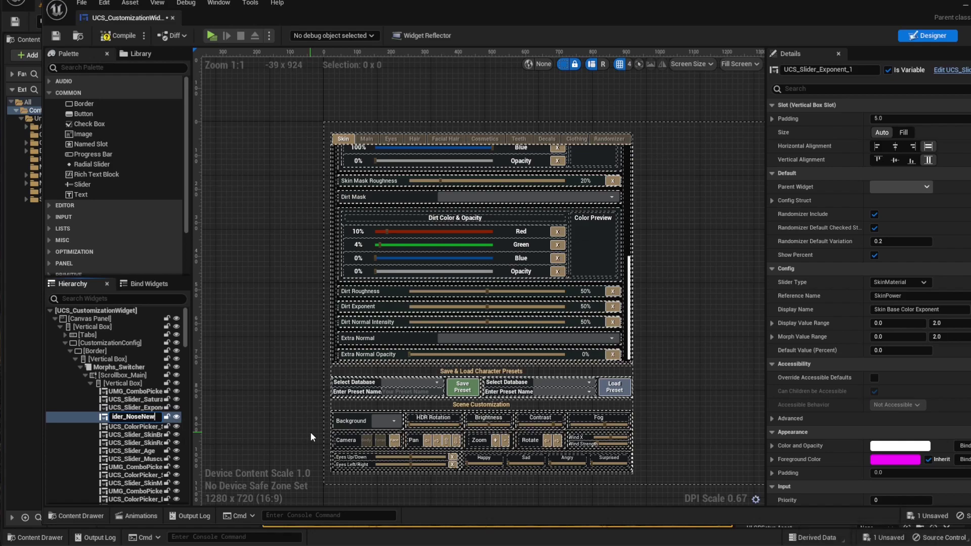
key("Return")
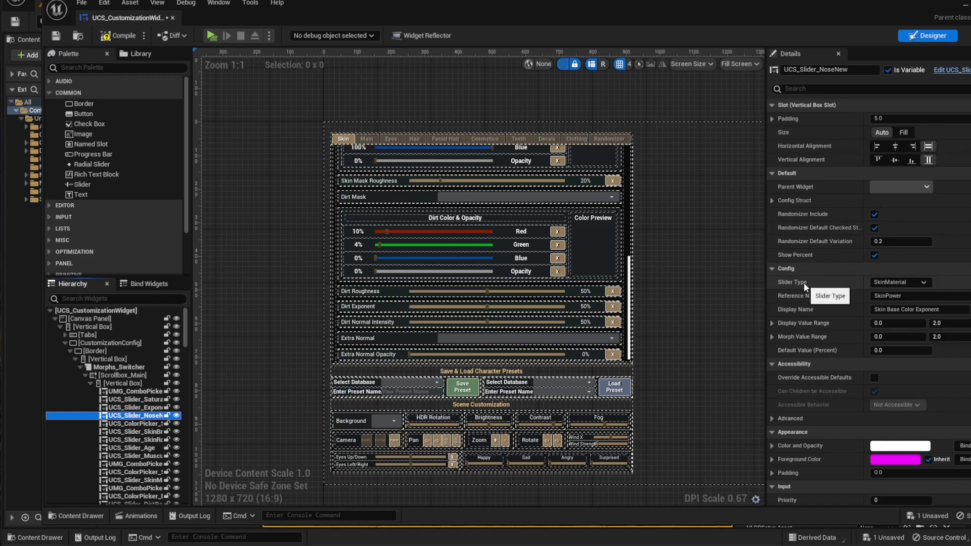
Set the slider type of UCS_Slider_NoseNew to FaceMorph
left_click(908, 282)
left_click(880, 293)
left_click(880, 295)
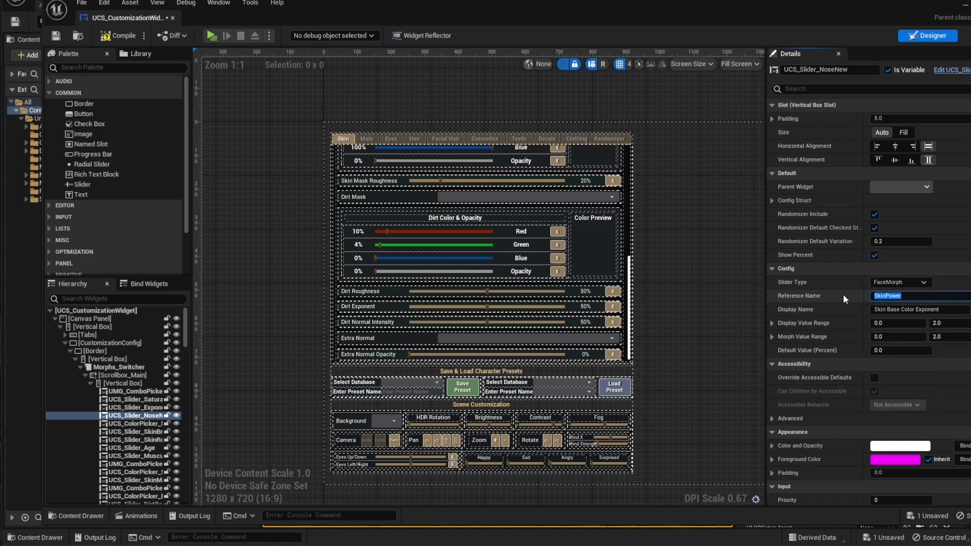
Set the reference name to NoseNew and the display name to 'New (New)'
type("NoseNE")
key("BackSpace")
type("ew")
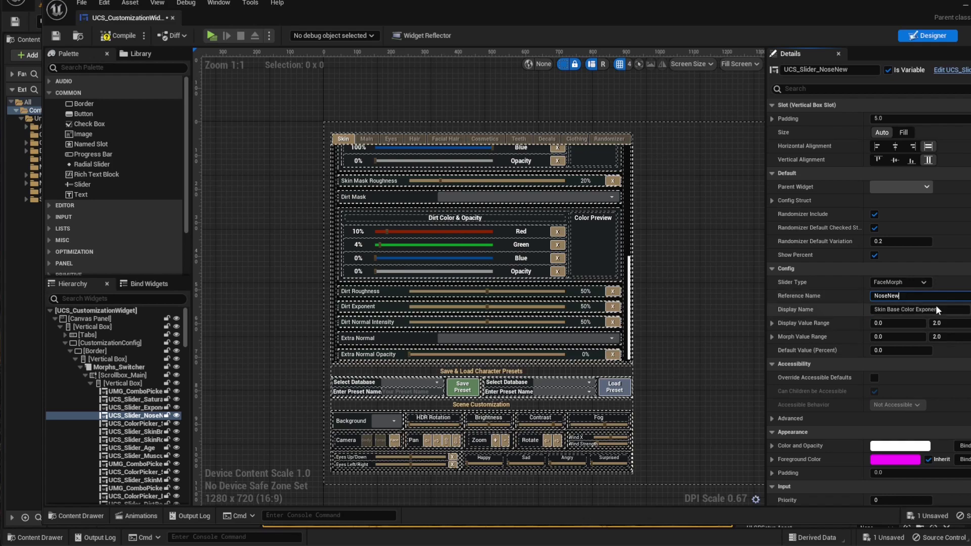
key("Tab")
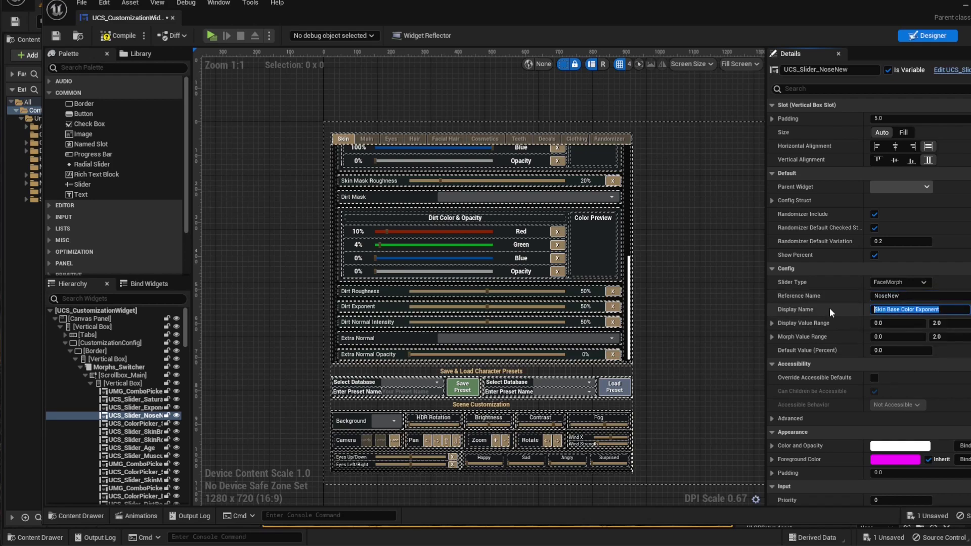
type("New (New")
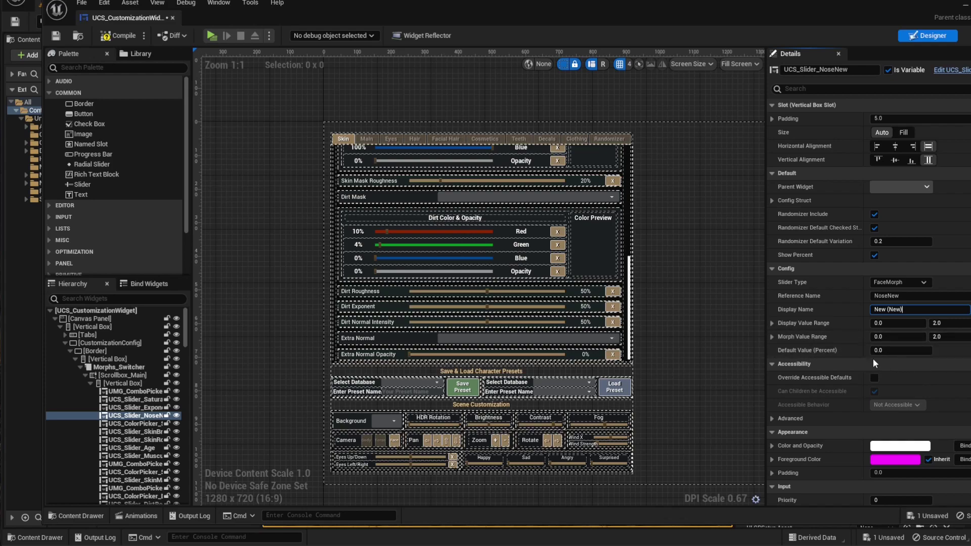
left_click(824, 350)
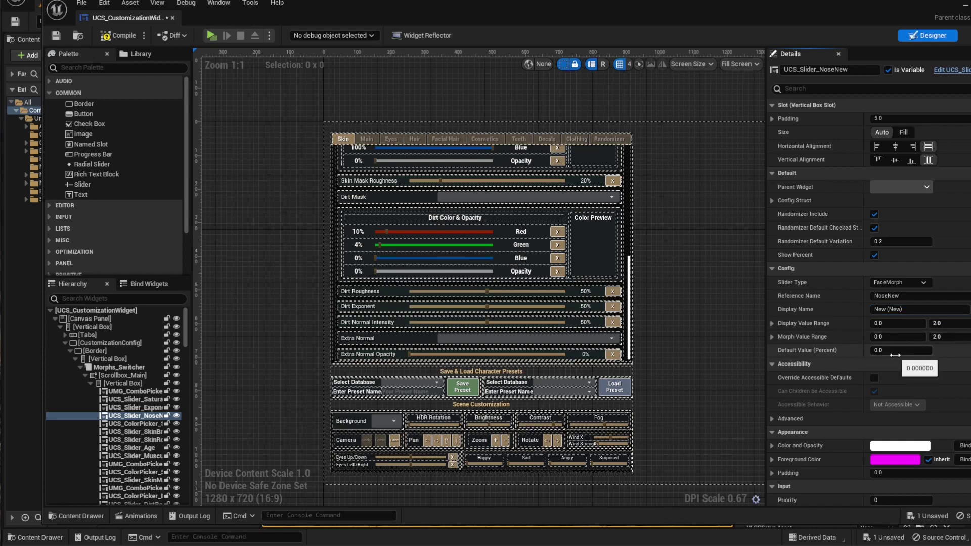
Save the widget, play the game, raise the New (New) slider, and rotate to view the nose in profile
left_click(56, 37)
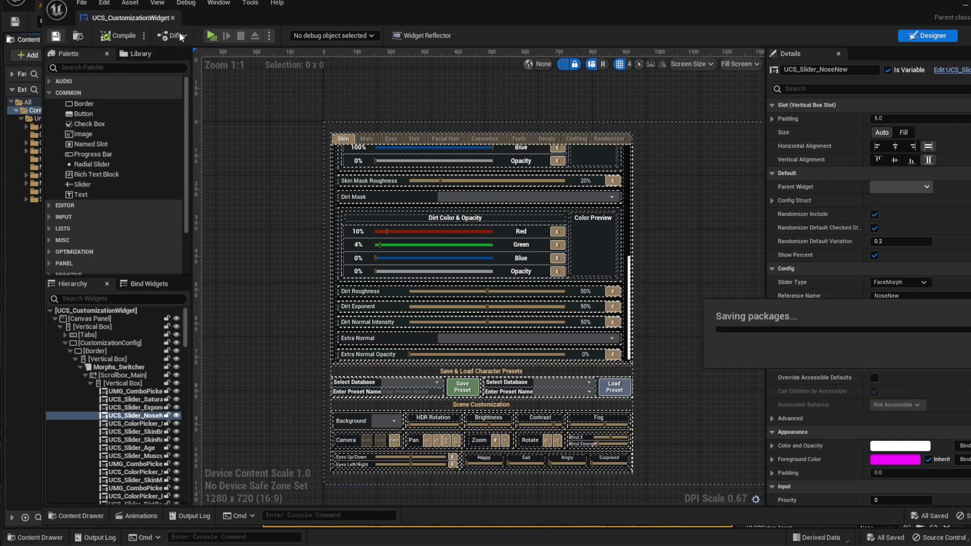
left_click(212, 36)
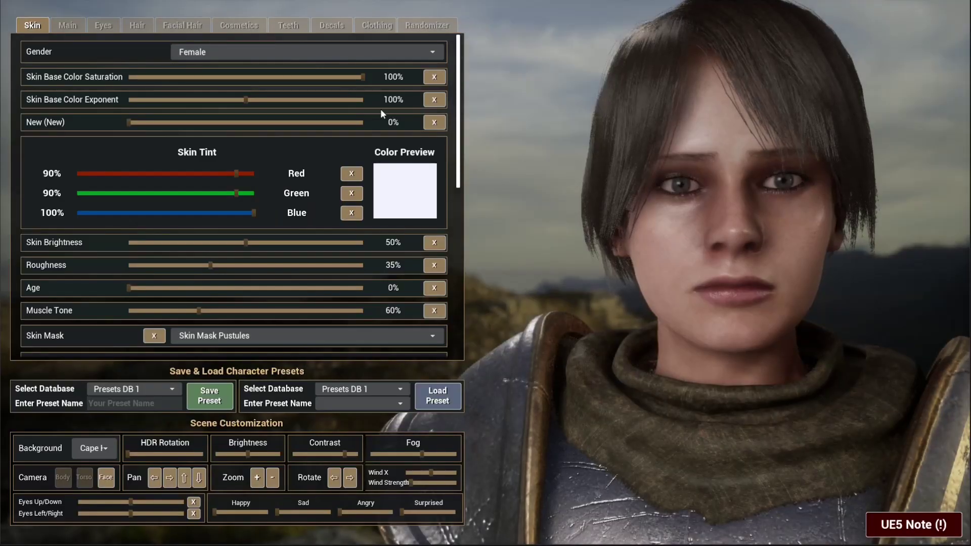
mouse_move(55, 131)
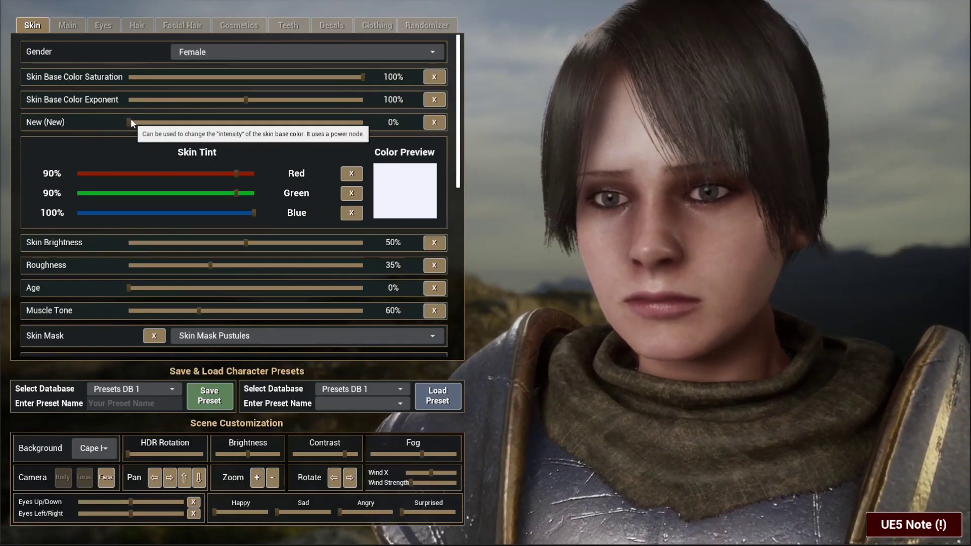
left_click_drag(131, 121, 347, 177)
left_click(336, 481)
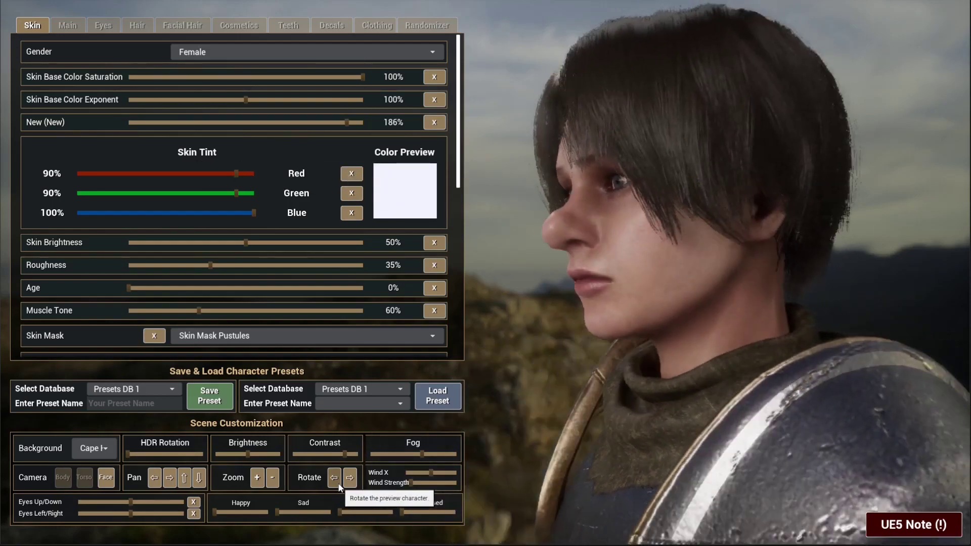